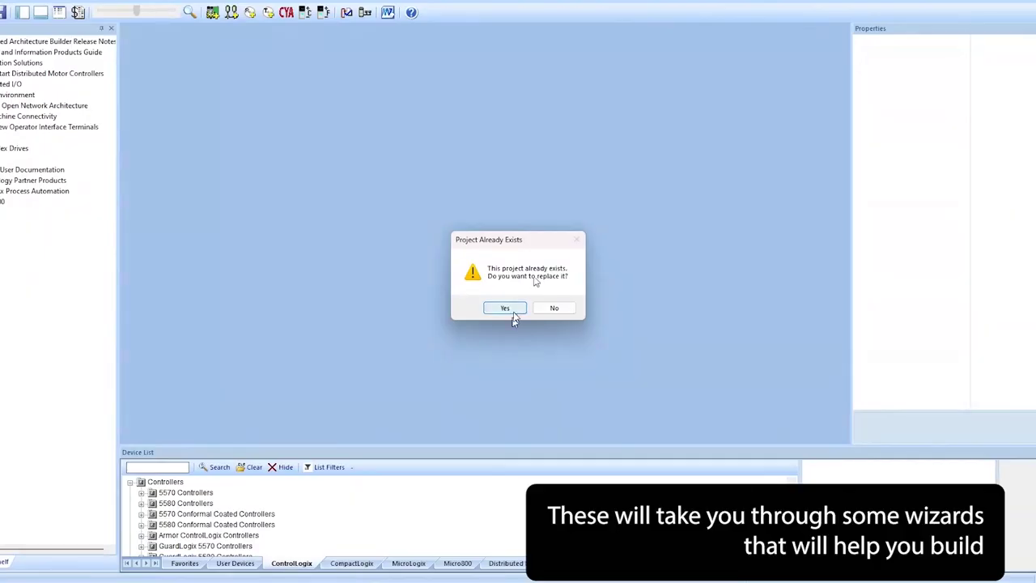
Confirm replacing the existing project so the ControlLogix Chassis Preferences wizard opens
click(505, 308)
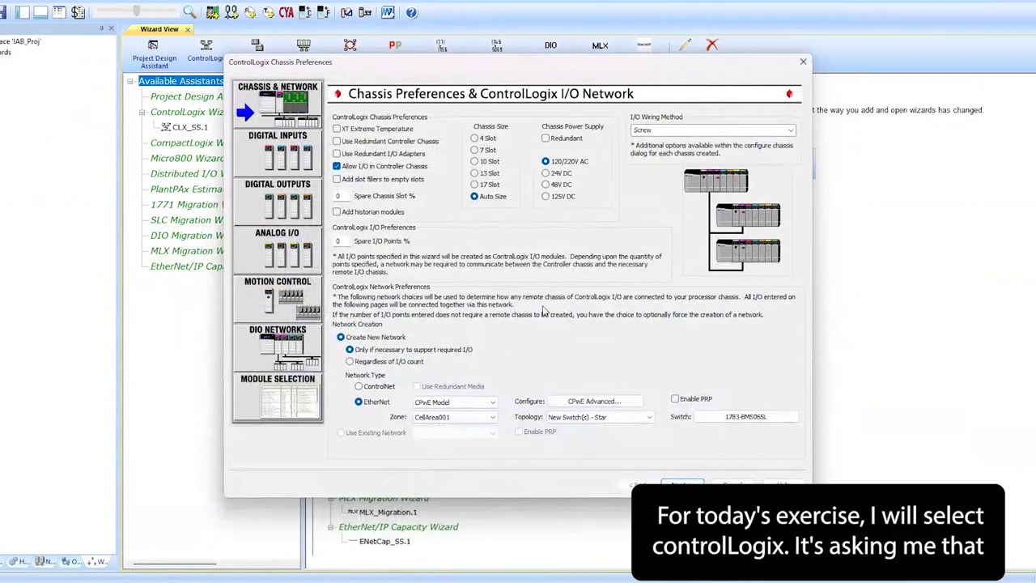
drag(433, 68, 468, 99)
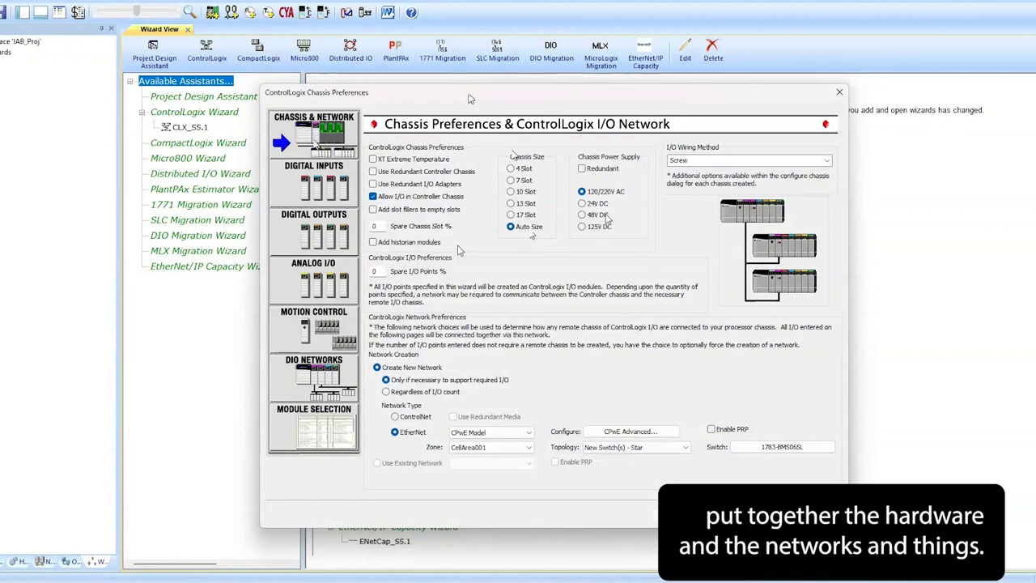
click(728, 160)
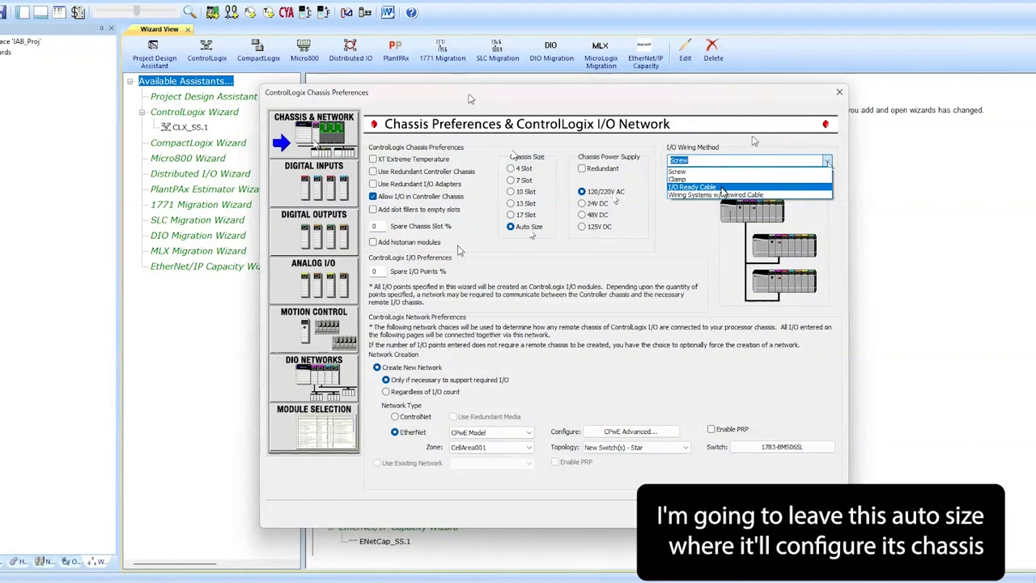
click(710, 173)
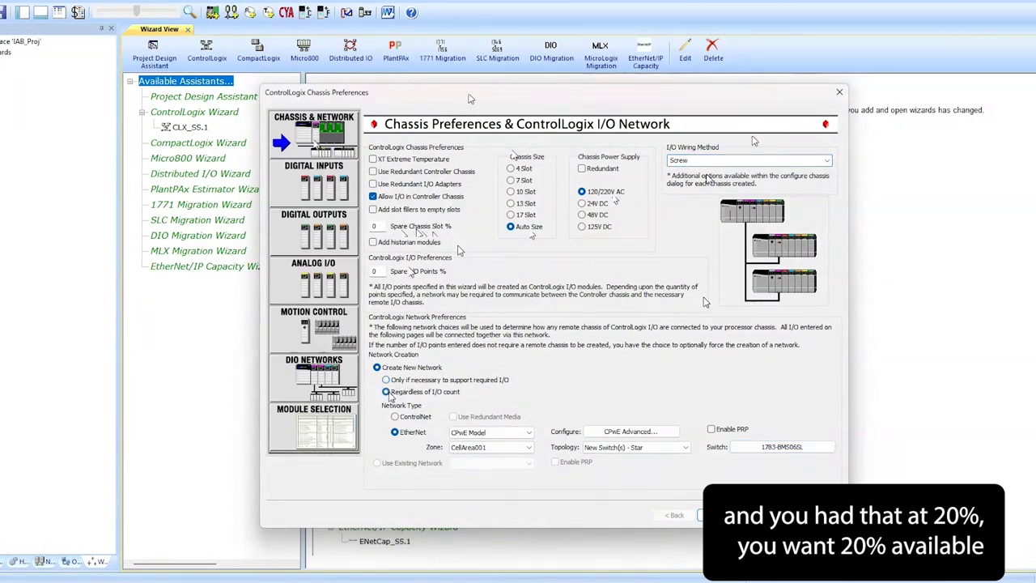
Always create a network regardless of I/O count, using the Freeform EtherNet model
click(387, 393)
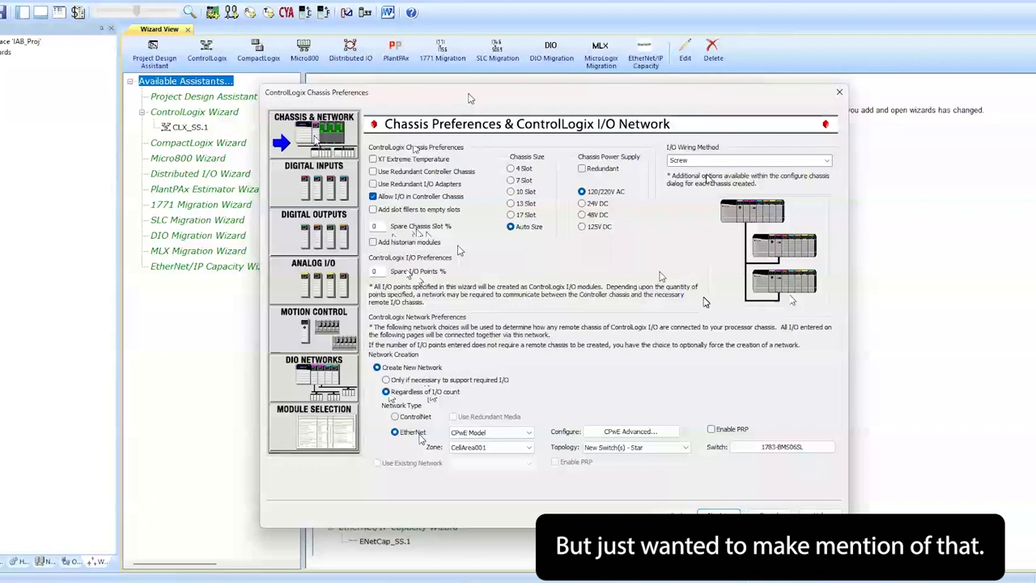
click(522, 433)
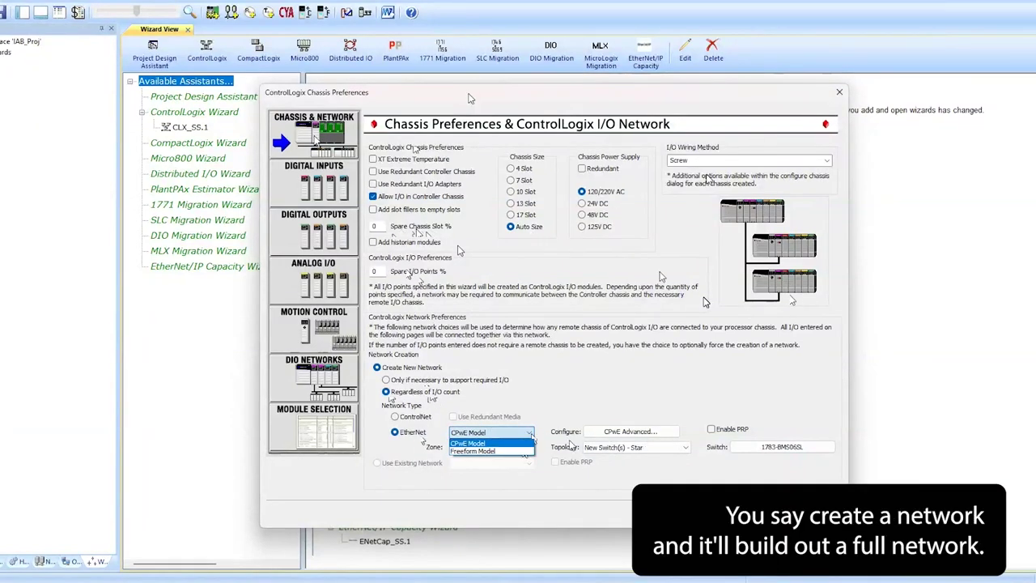
click(486, 451)
click(508, 433)
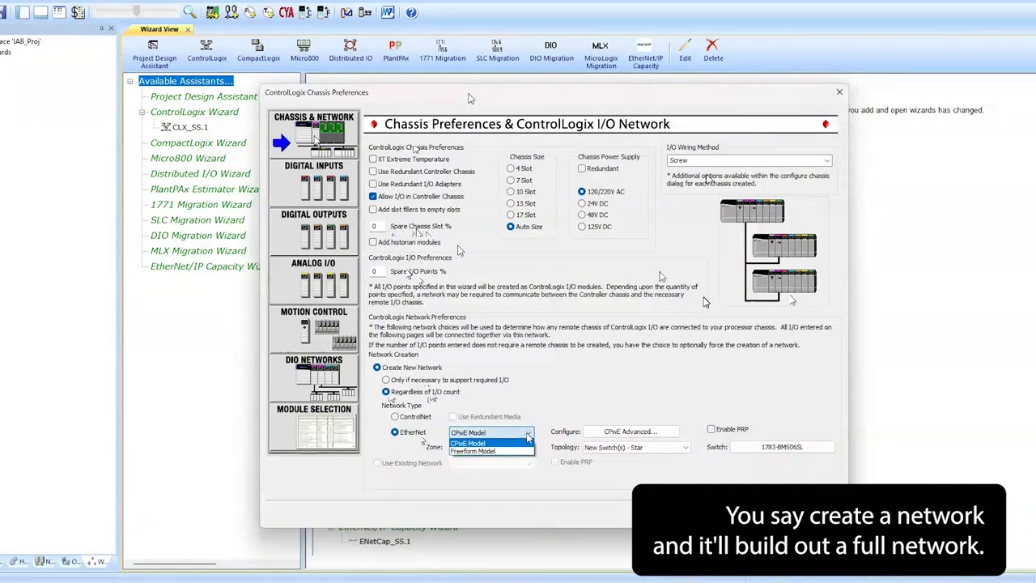
click(508, 438)
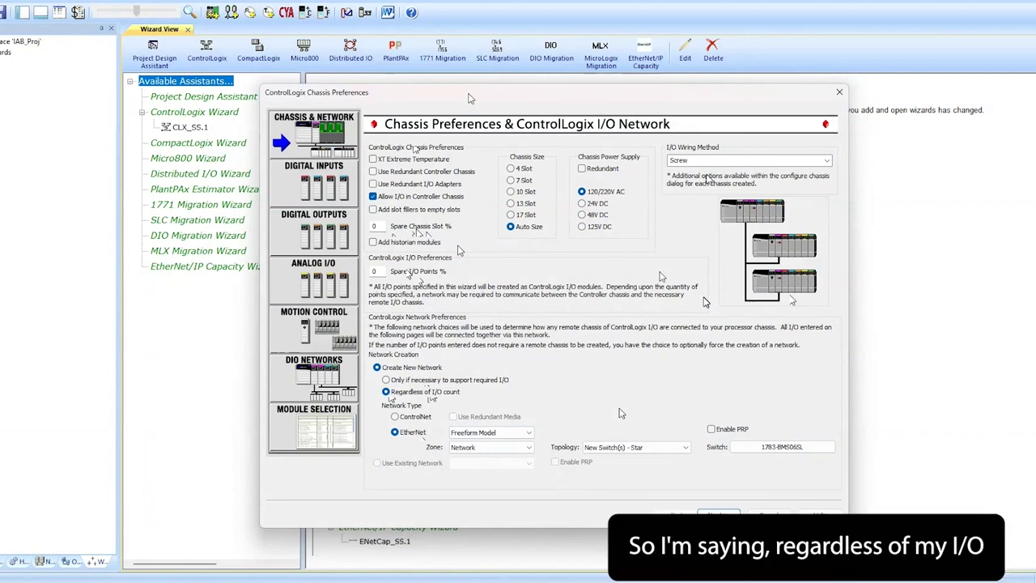
Keep the Star topology with new switches and bring up the Ethernet switch list
click(654, 447)
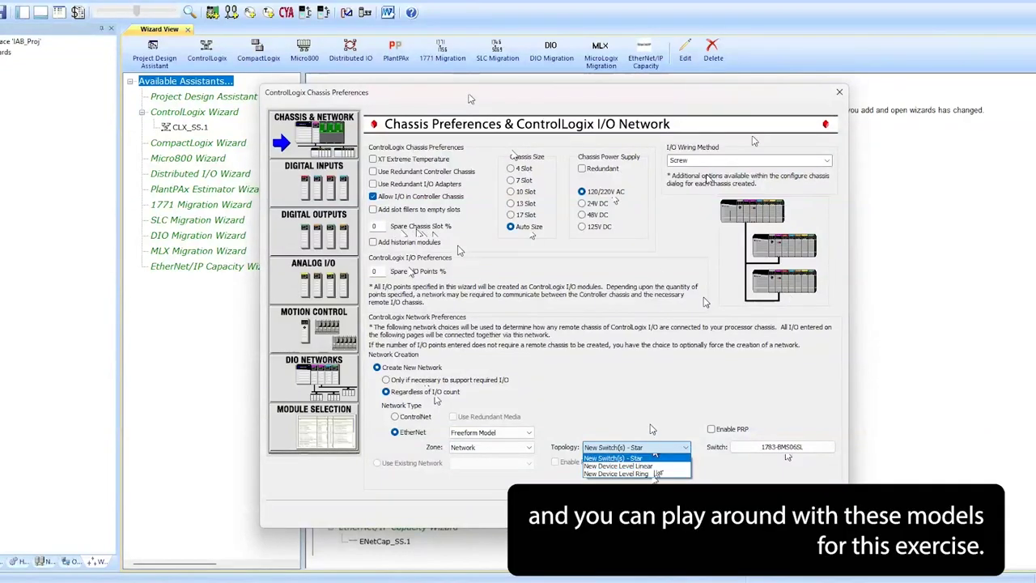
click(655, 458)
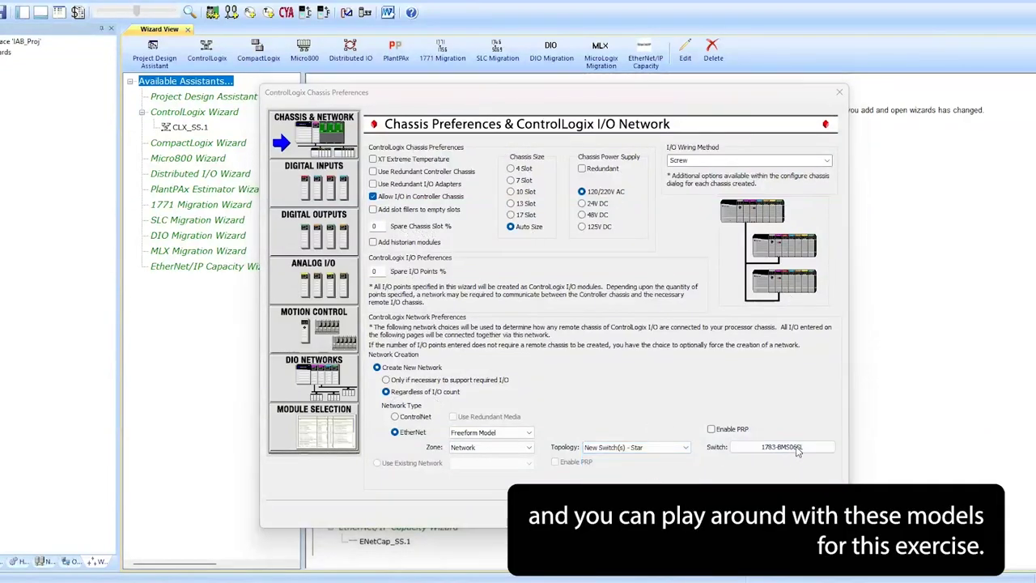
click(787, 448)
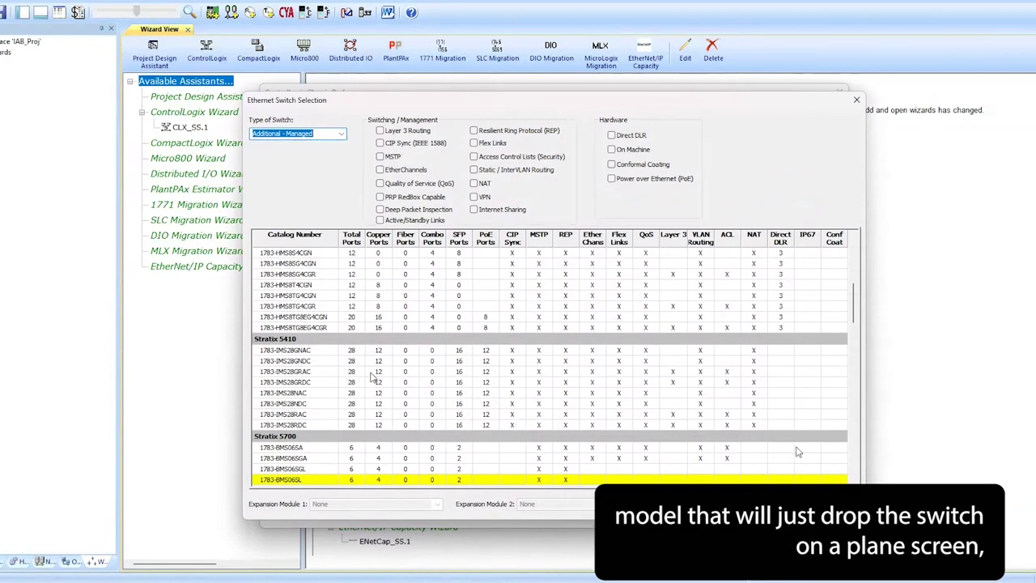
Choose the Stratix 5700 1783-BMS10CGA as the EtherNet network switch
scroll(375, 372, down, 3)
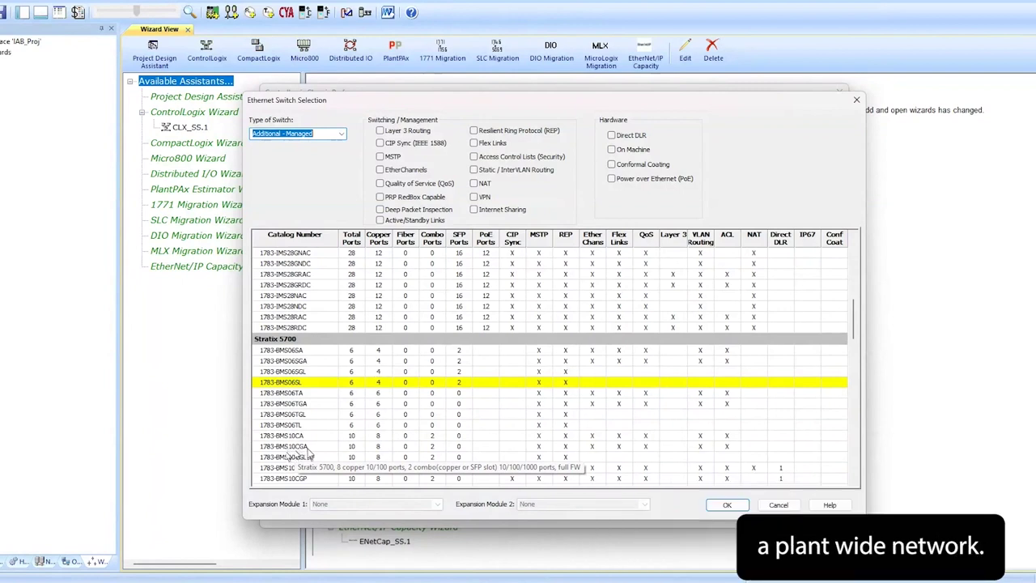
click(305, 448)
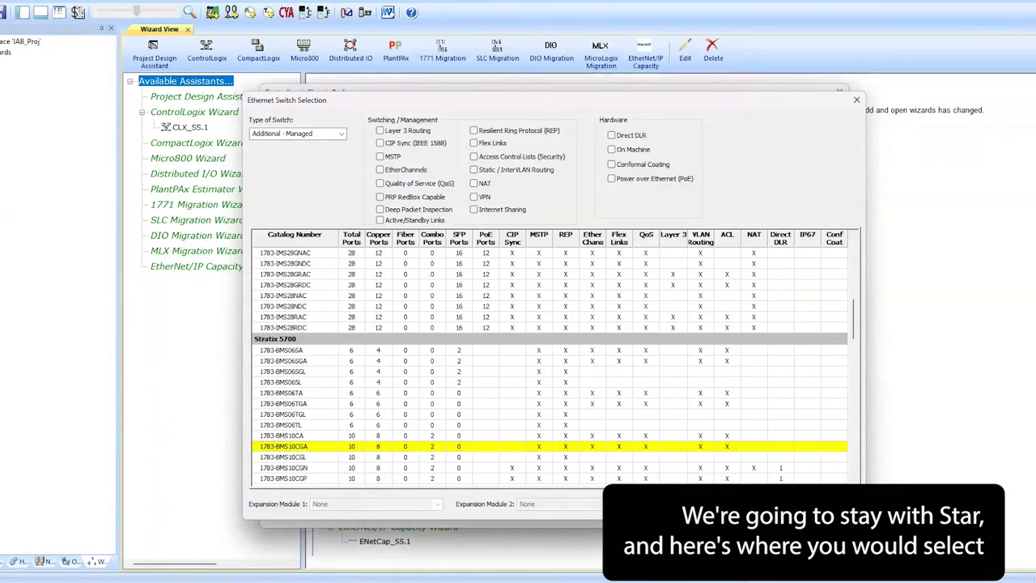
double_click(298, 448)
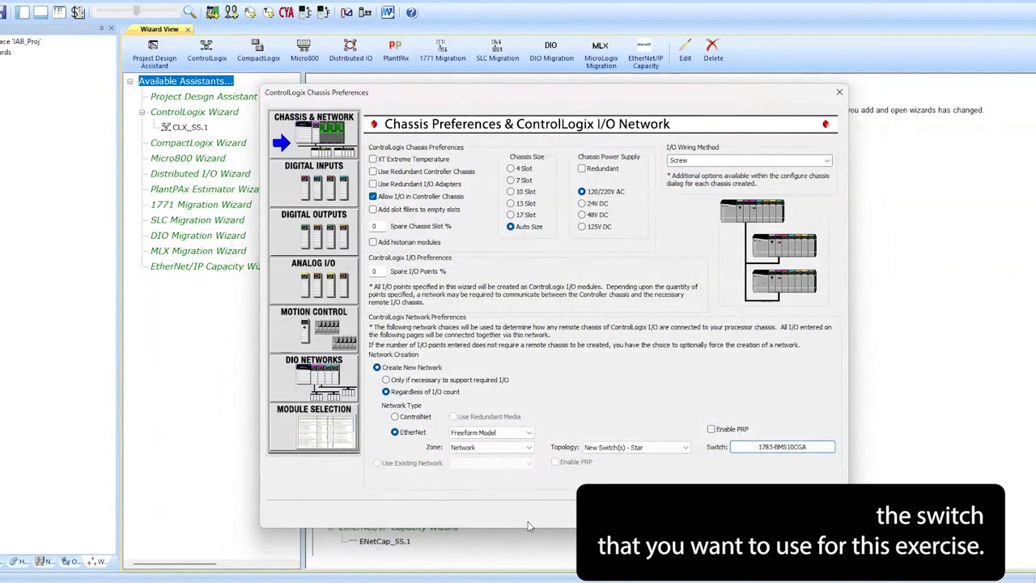
Enter 12 DC sink non-isolated digital input points and move on to Digital Outputs
click(719, 515)
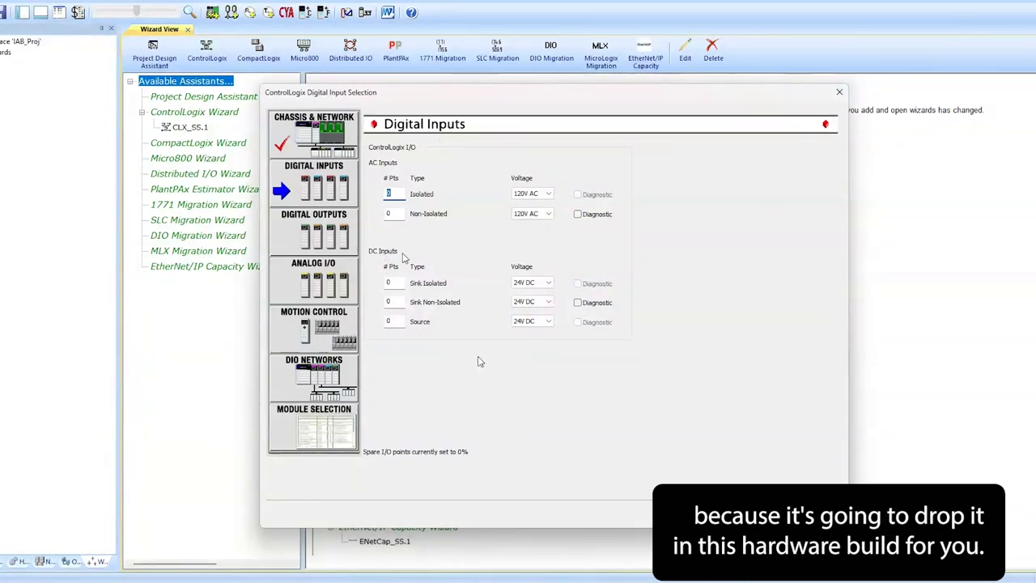
click(389, 301)
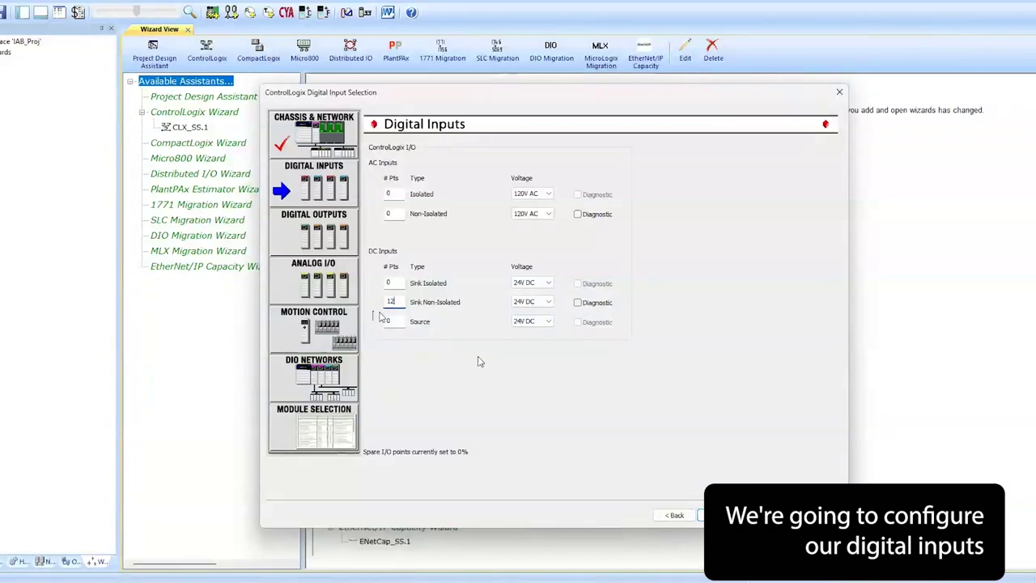
text(12)
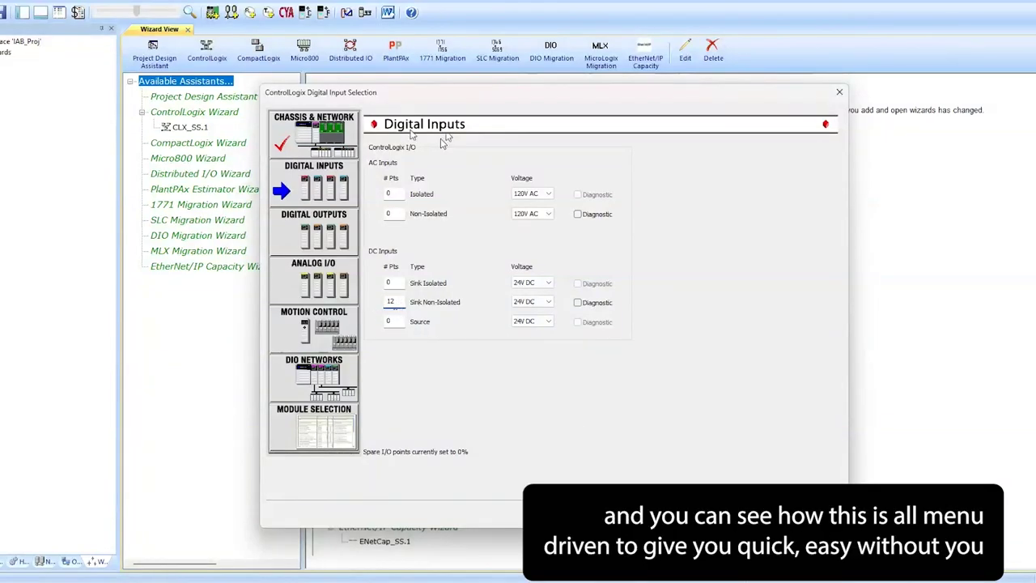
key(Return)
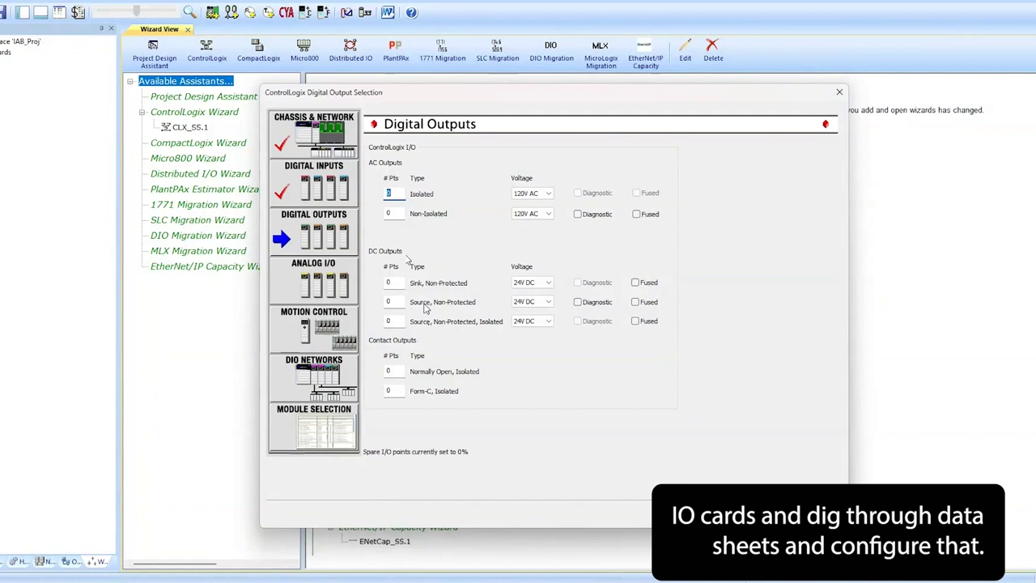
Enter 12 DC source non-protected 24V DC output points and move on to Analog I/O
click(392, 302)
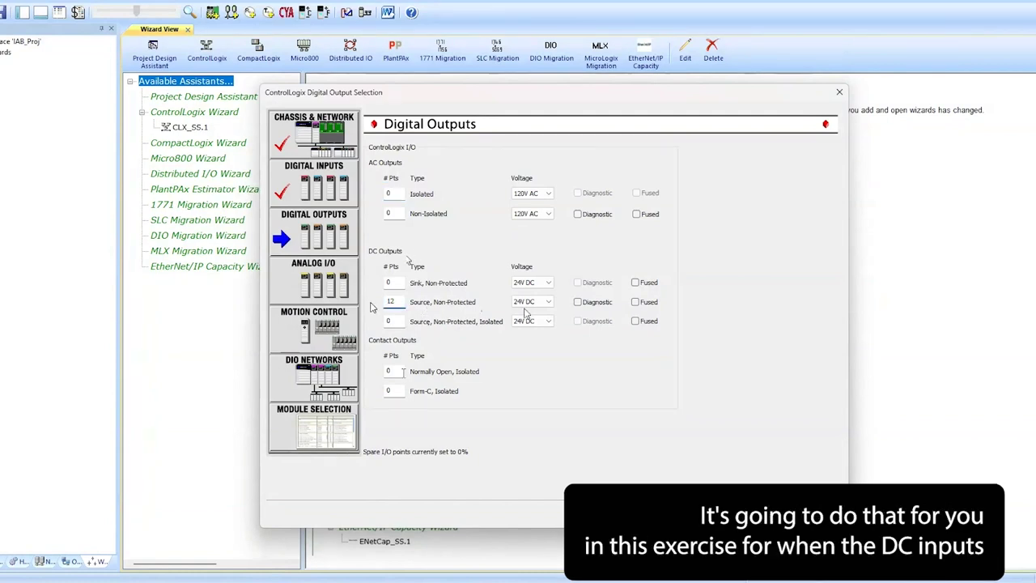
text(12)
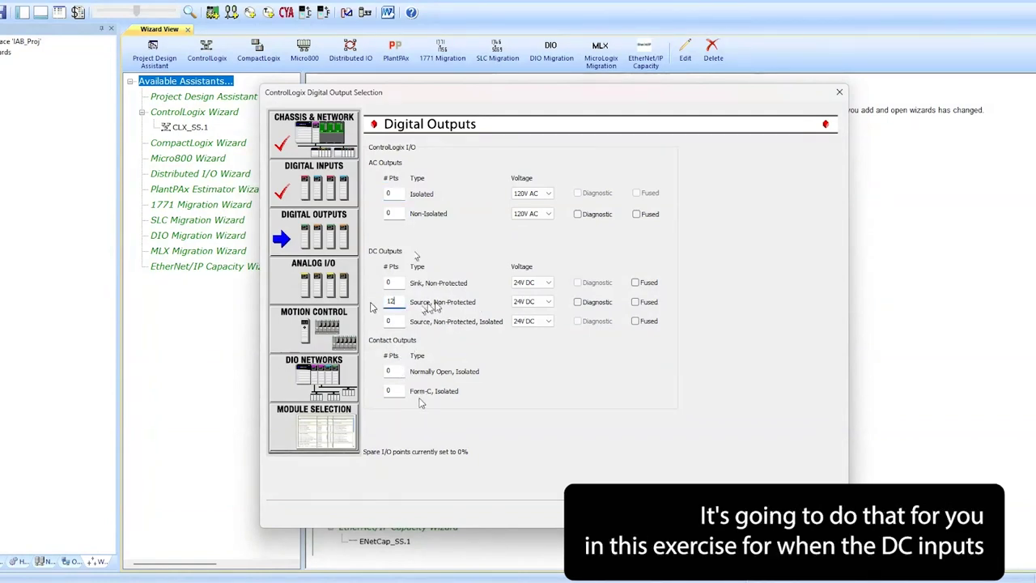
click(389, 371)
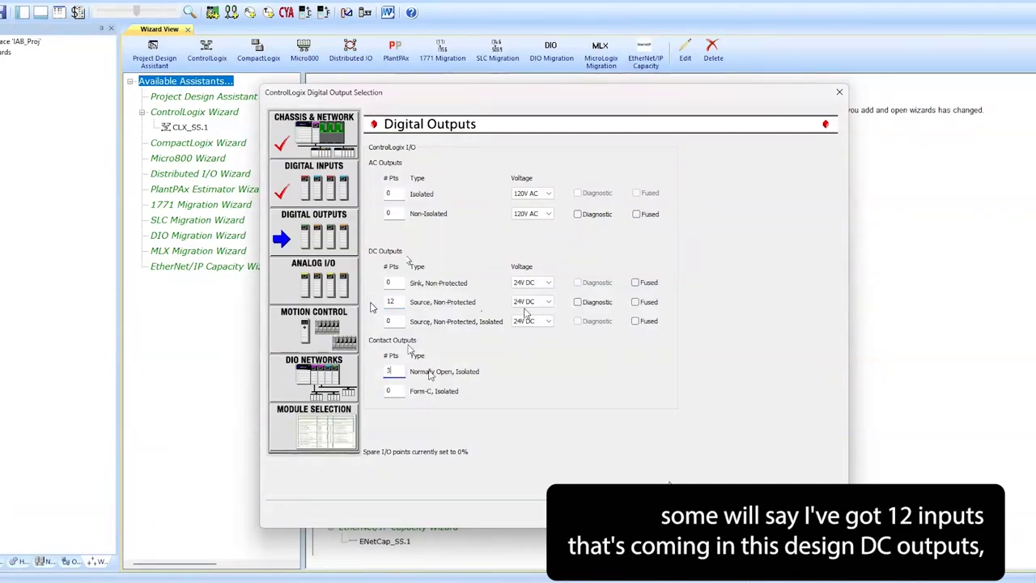
key(Return)
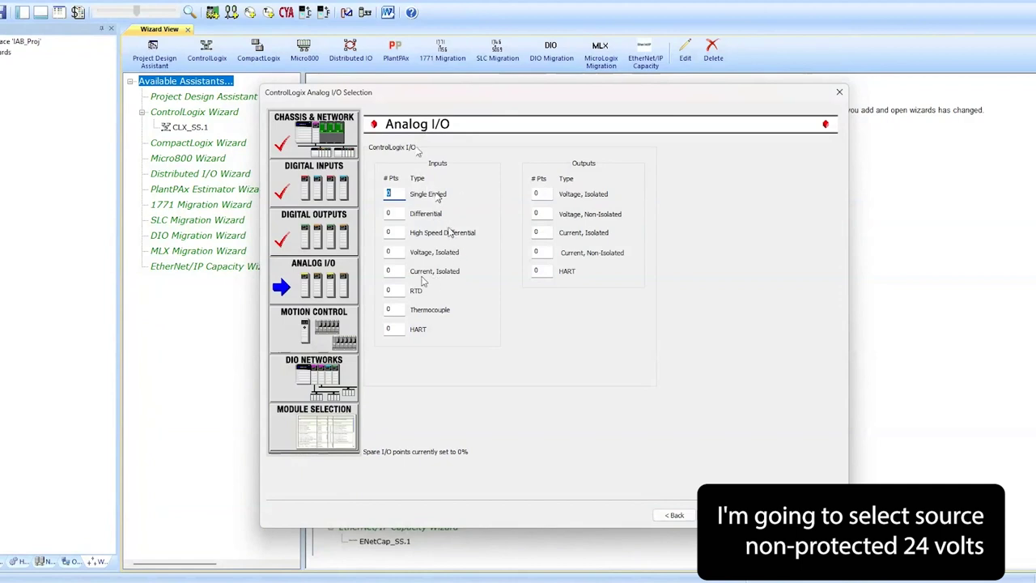
Enter 3 isolated current analog input points and move on to Motion Control
click(393, 272)
text(3)
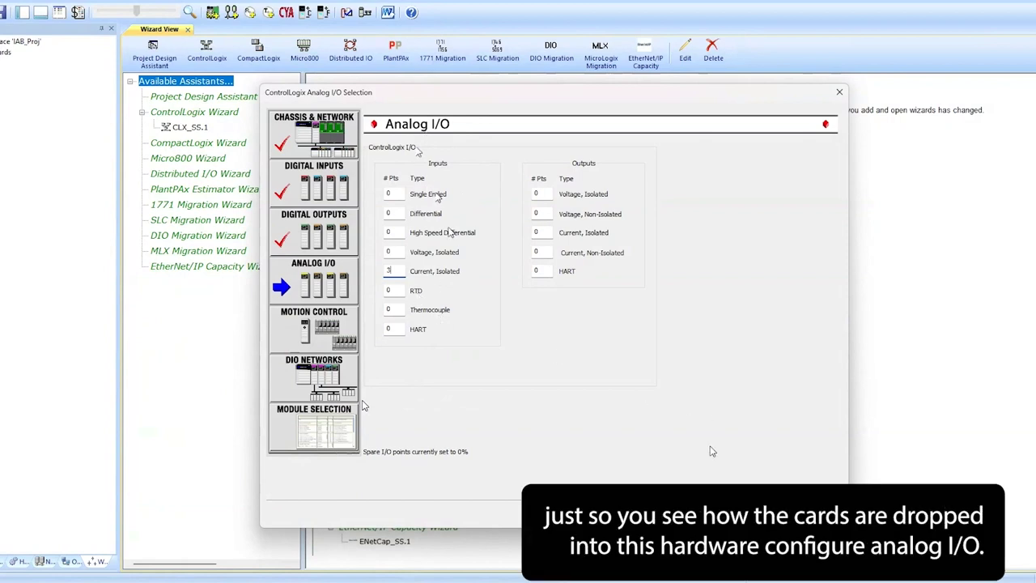
key(Return)
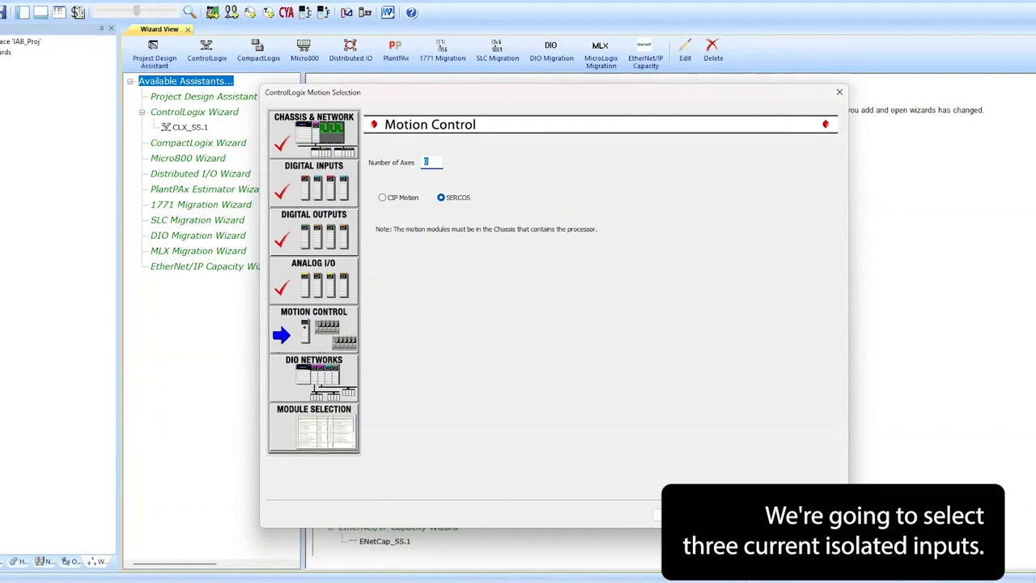
Leave SERCOS motion control selected and continue to the DIO Networks step
key(Return)
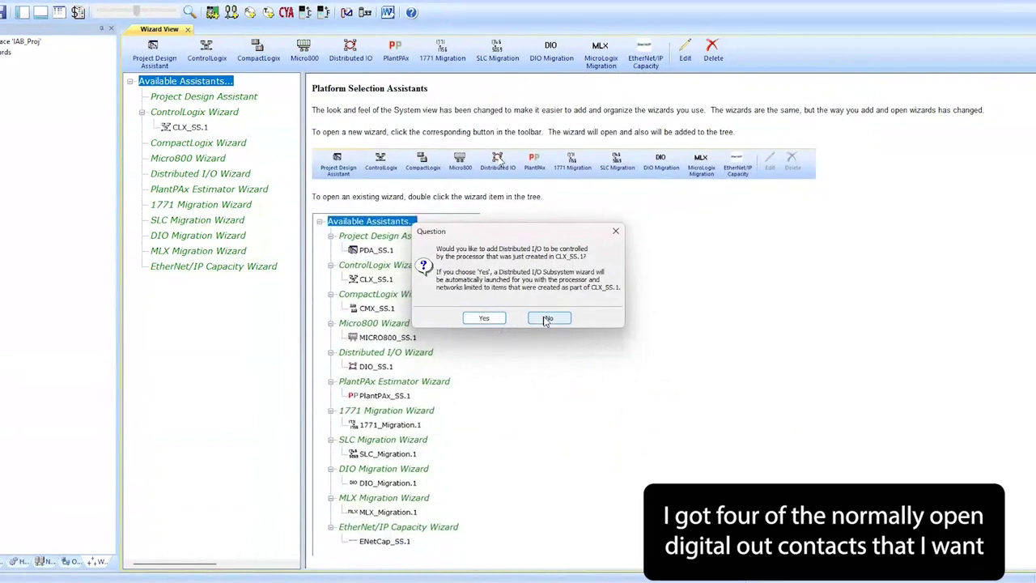
Decline adding distributed I/O to the CLX_SS.1 processor
click(548, 319)
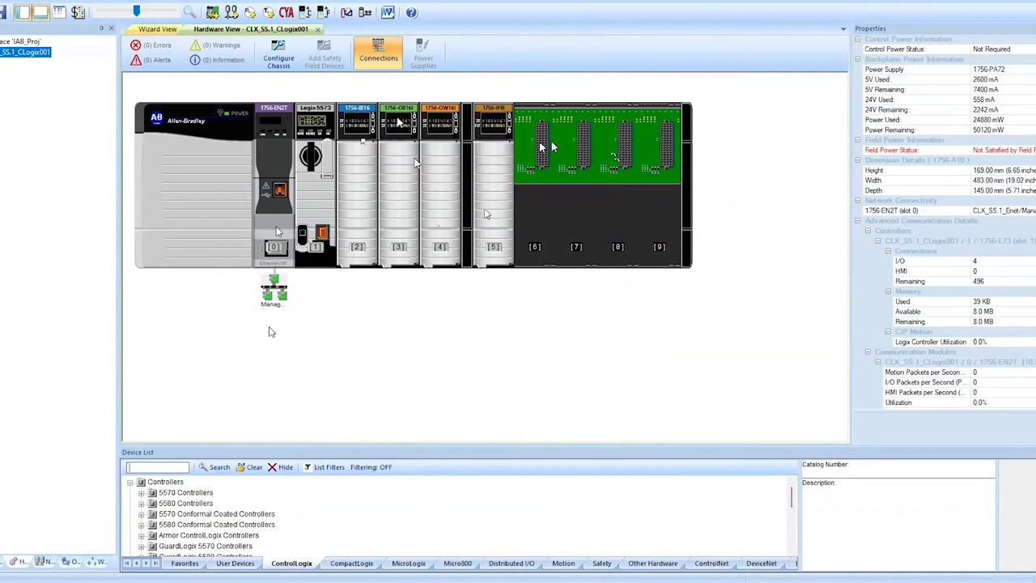
key(super+w)
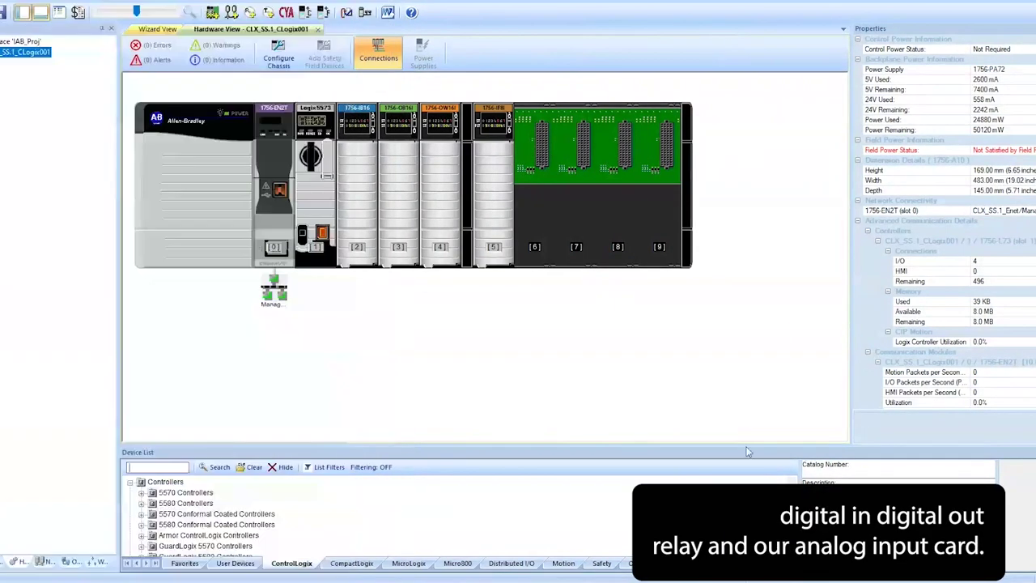
key(super+w)
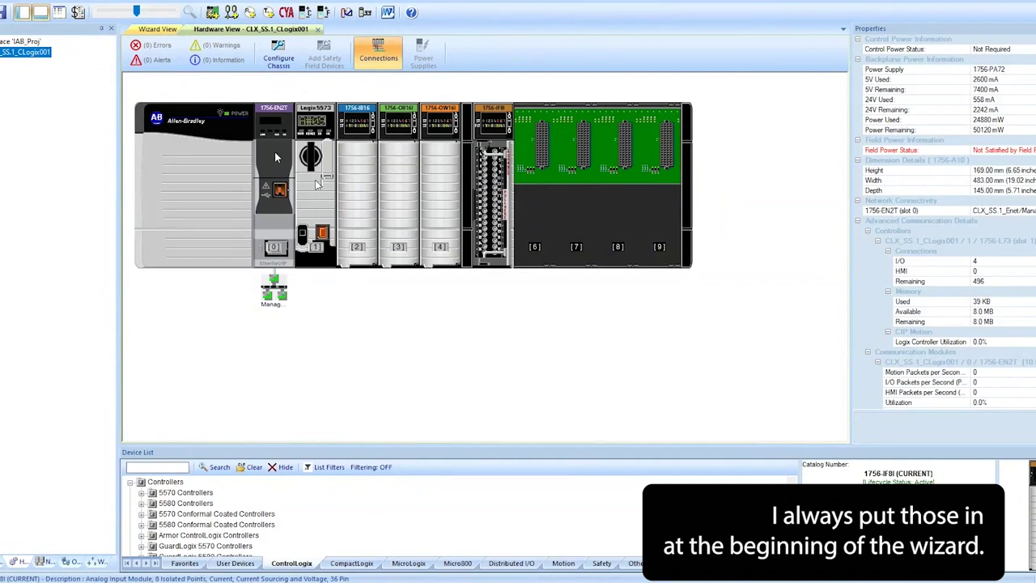
Search the Device List for 1756 modules and scroll through the results
drag(274, 157, 263, 185)
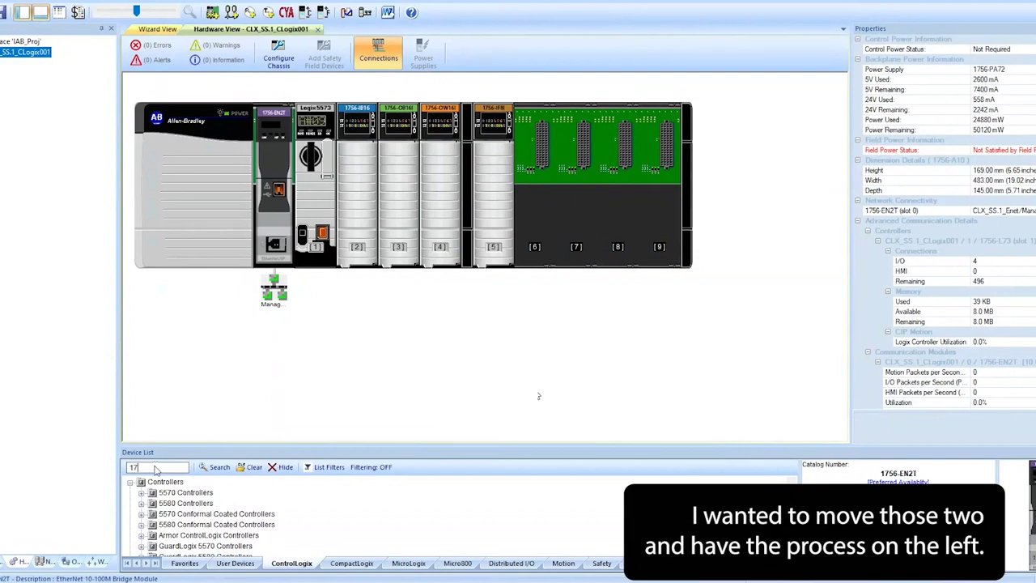
text(56)
key(Return)
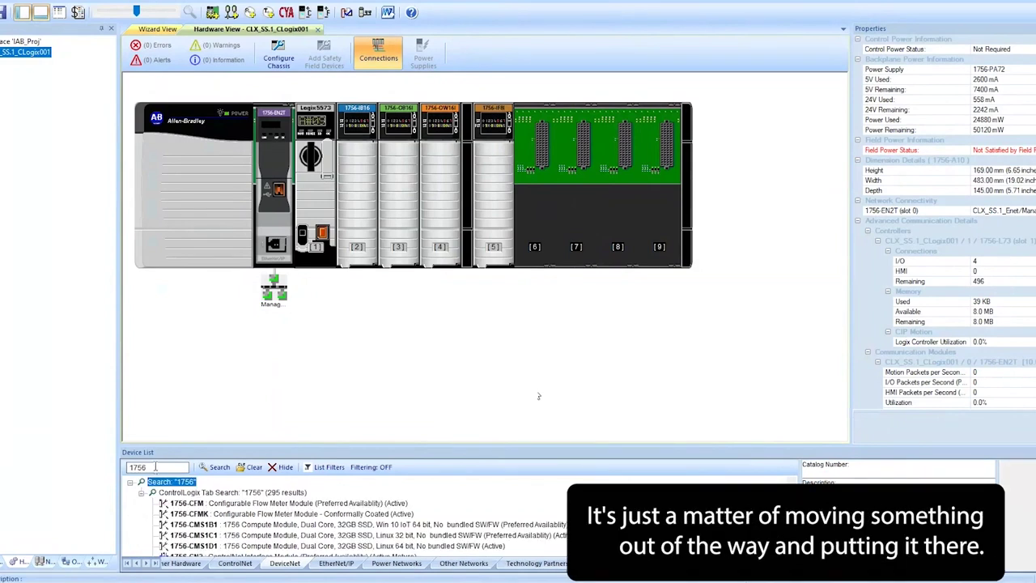
scroll(304, 492, down, 10)
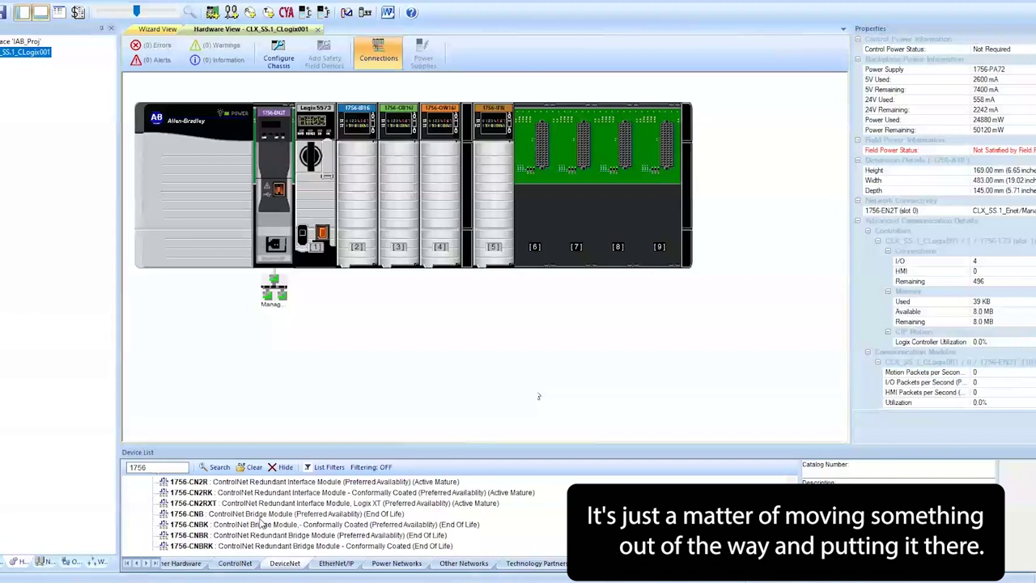
scroll(243, 518, down, 10)
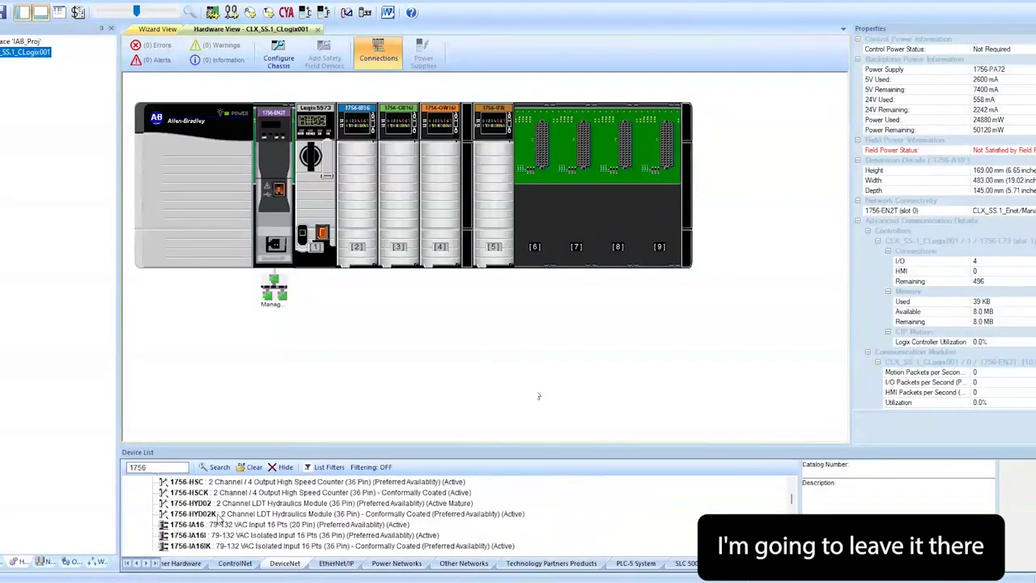
scroll(218, 518, down, 2)
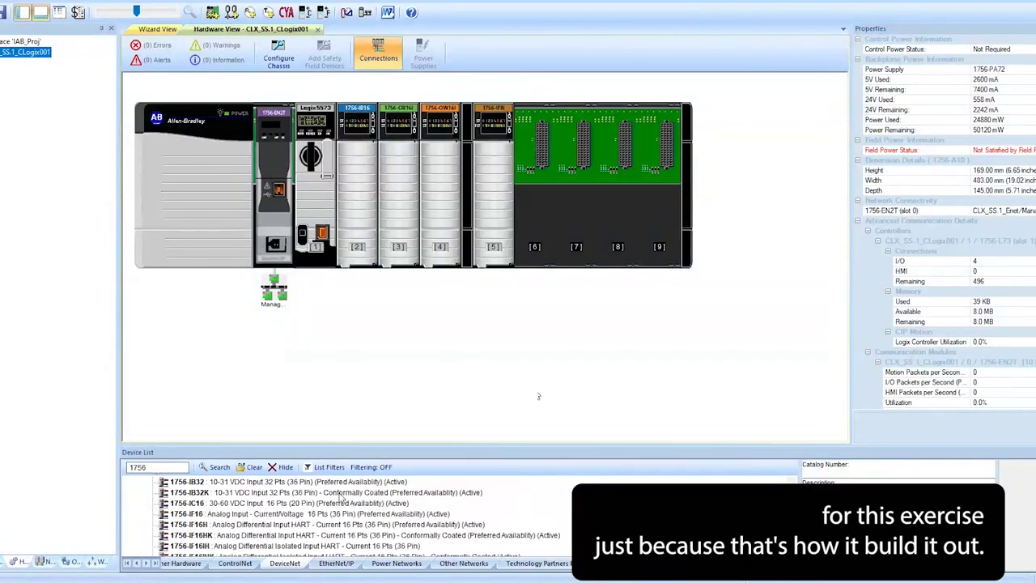
scroll(323, 519, up, 10)
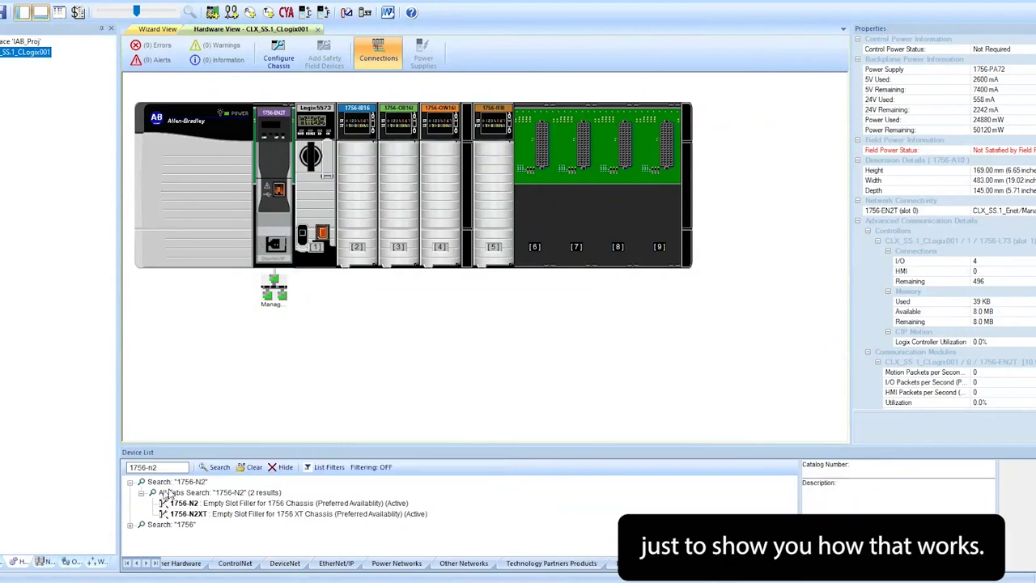
Drag 1756-N2 empty slot fillers into the empty chassis slots 6 through 9
drag(186, 503, 541, 162)
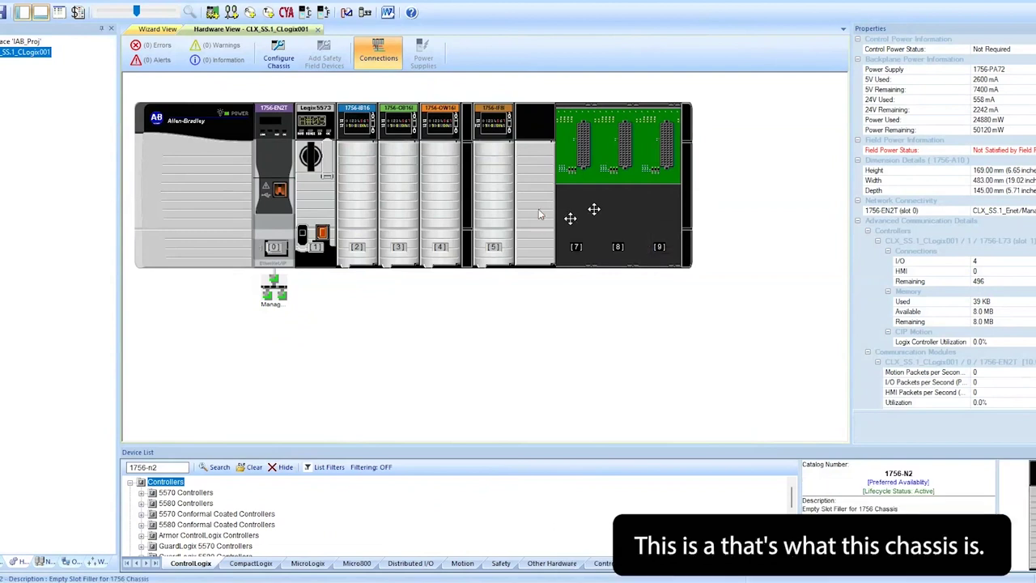
drag(538, 208, 573, 217)
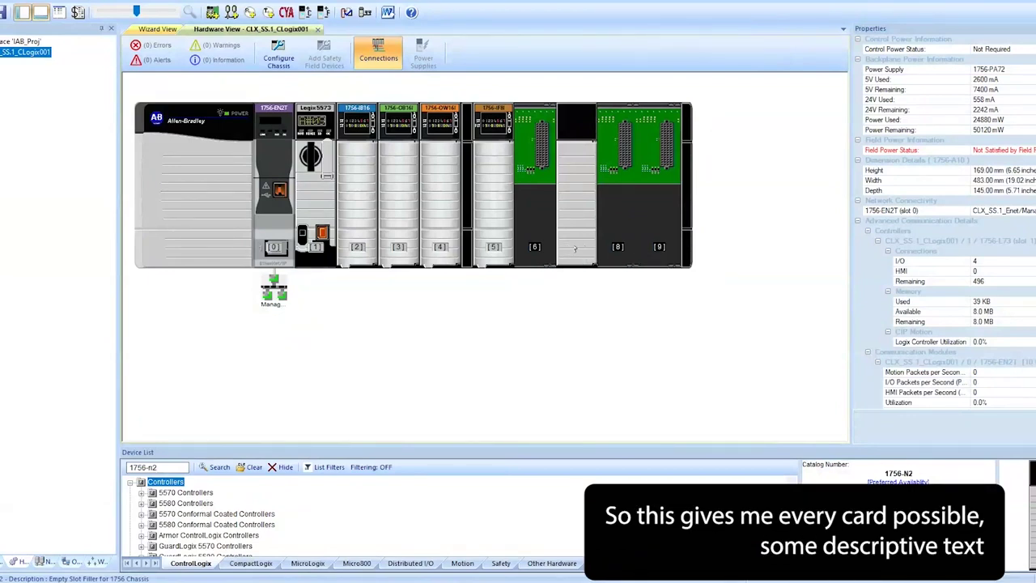
drag(575, 248, 535, 212)
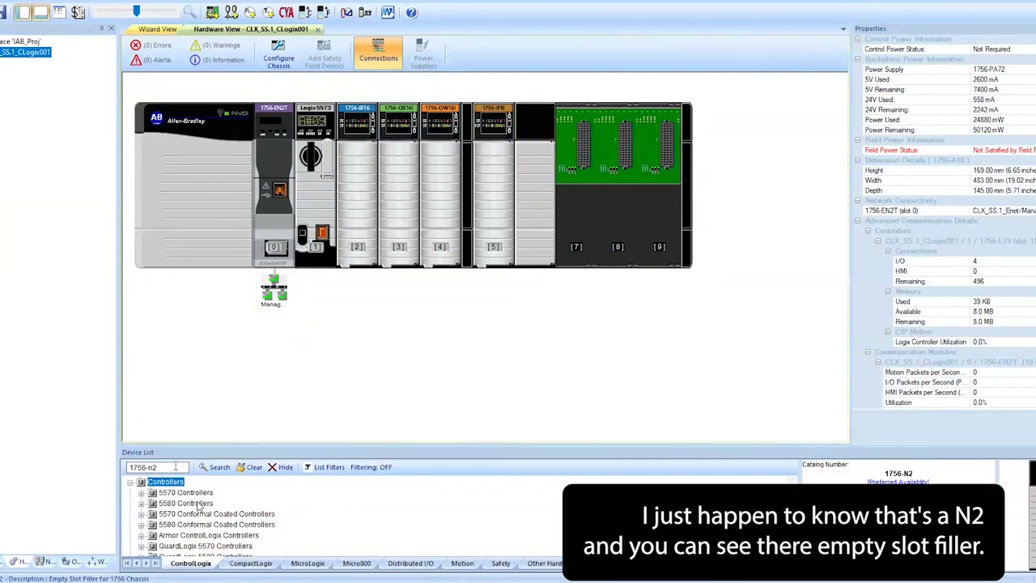
click(220, 469)
mouse_move(185, 503)
mouse_down()
mouse_move(567, 233)
mouse_move(609, 142)
mouse_up()
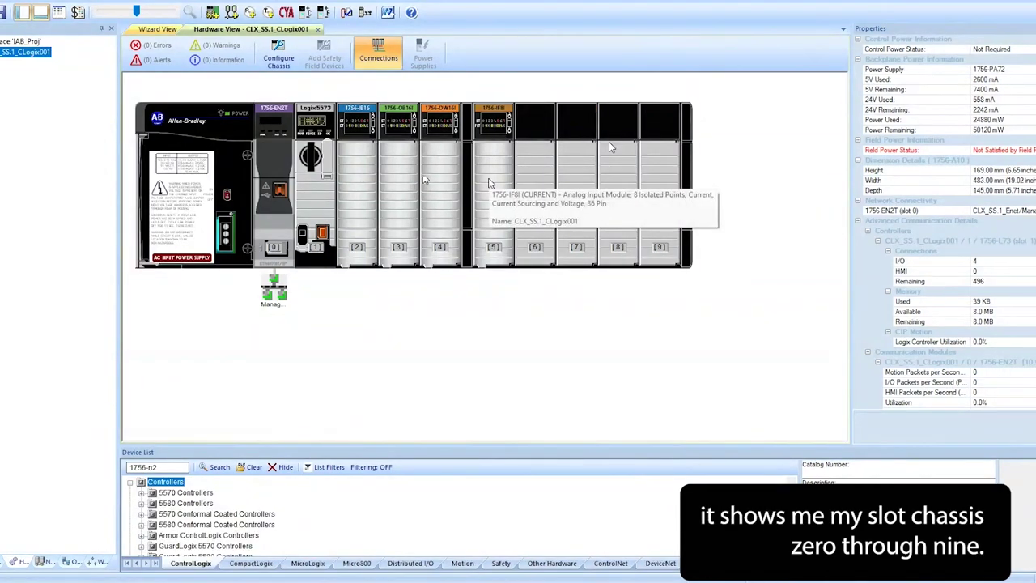
Remove the 1756-IF8I analog input module from slot 5 of the chassis
click(489, 181)
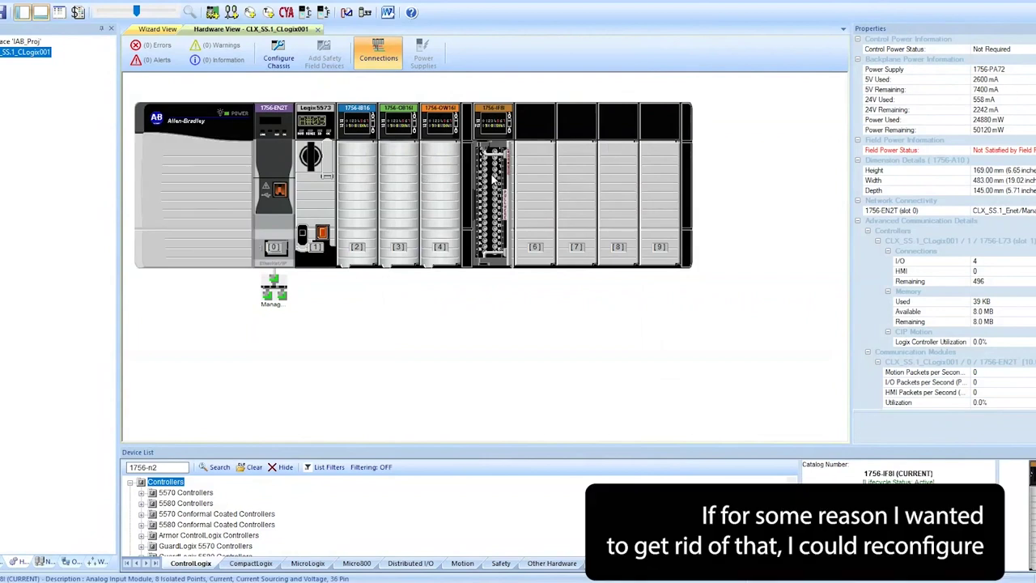
right_click(491, 179)
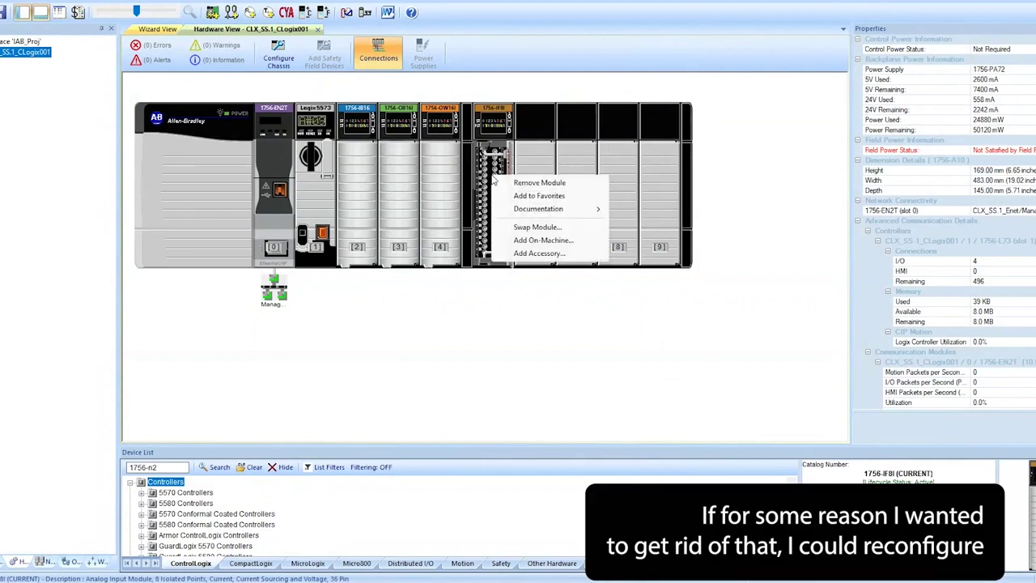
click(534, 183)
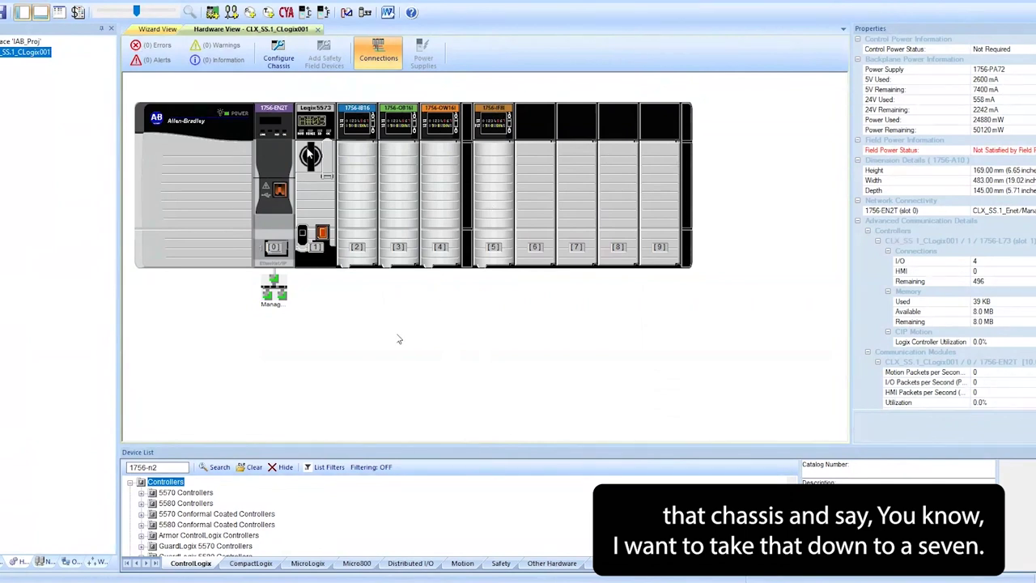
Open the connection Properties of the slot 0 1756-EN2T bridge (10.0.2.4, switch port Fa1/1)
right_click(275, 291)
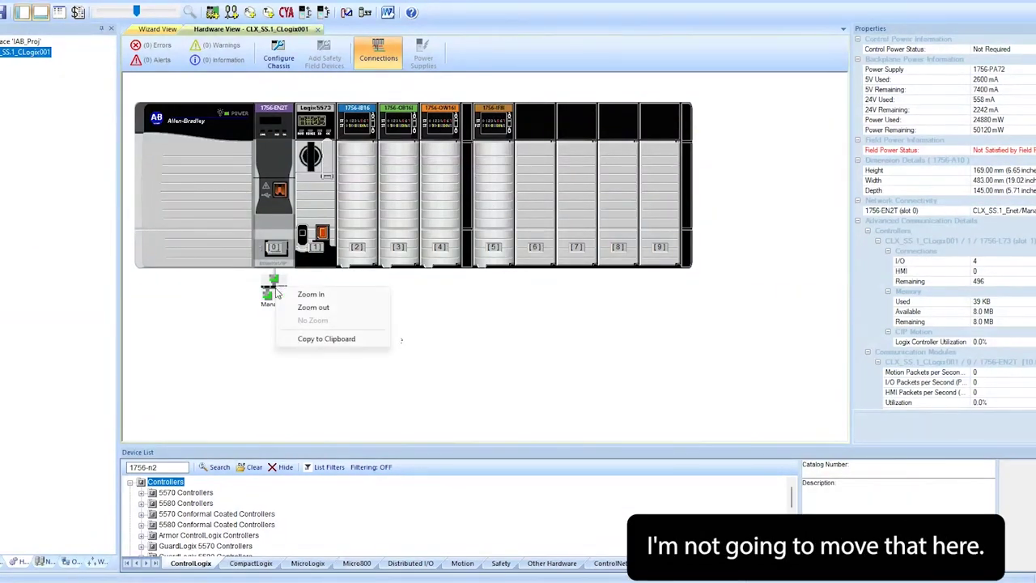
click(736, 202)
right_click(275, 292)
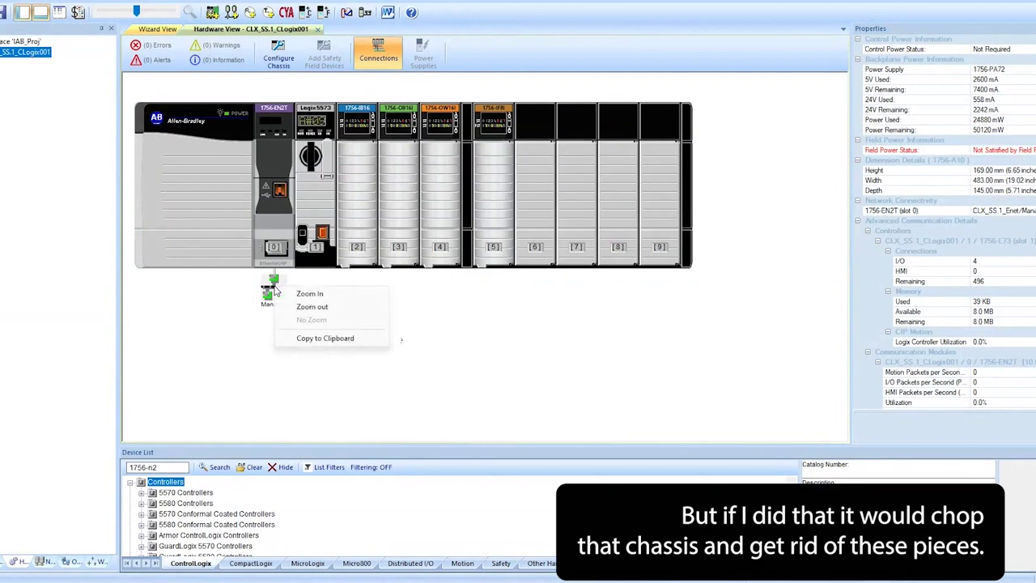
click(281, 252)
right_click(283, 250)
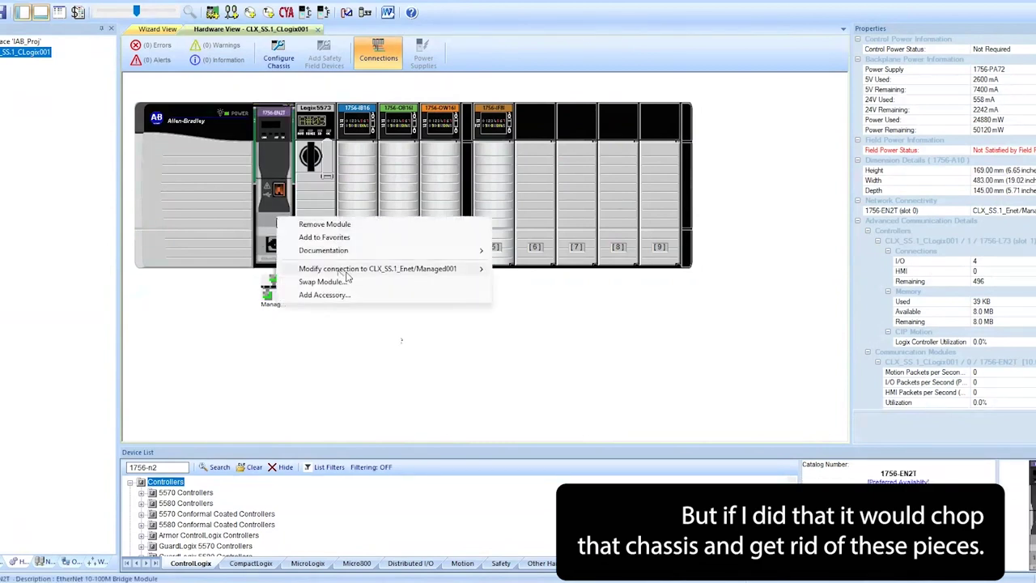
mouse_move(348, 273)
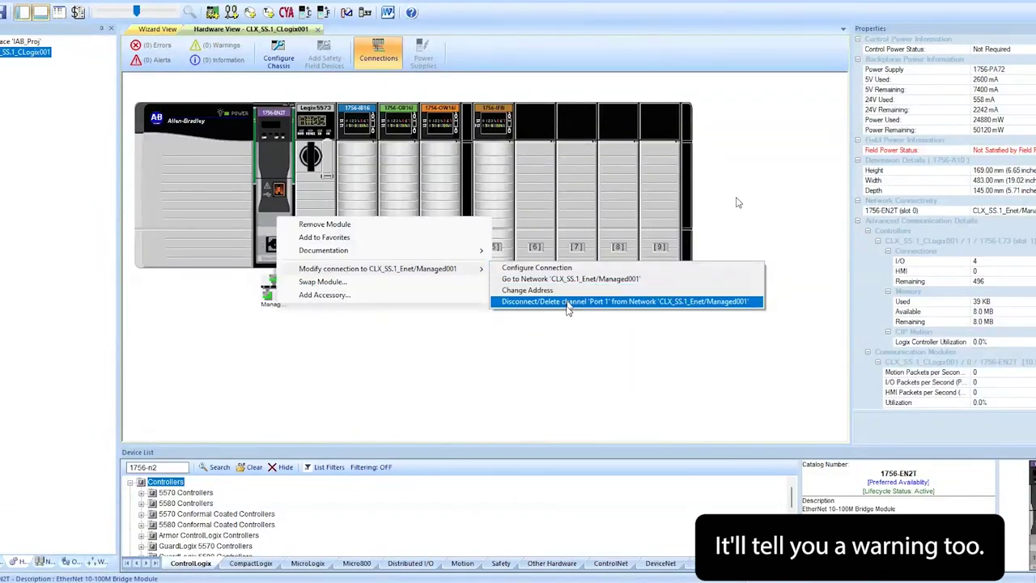
click(559, 274)
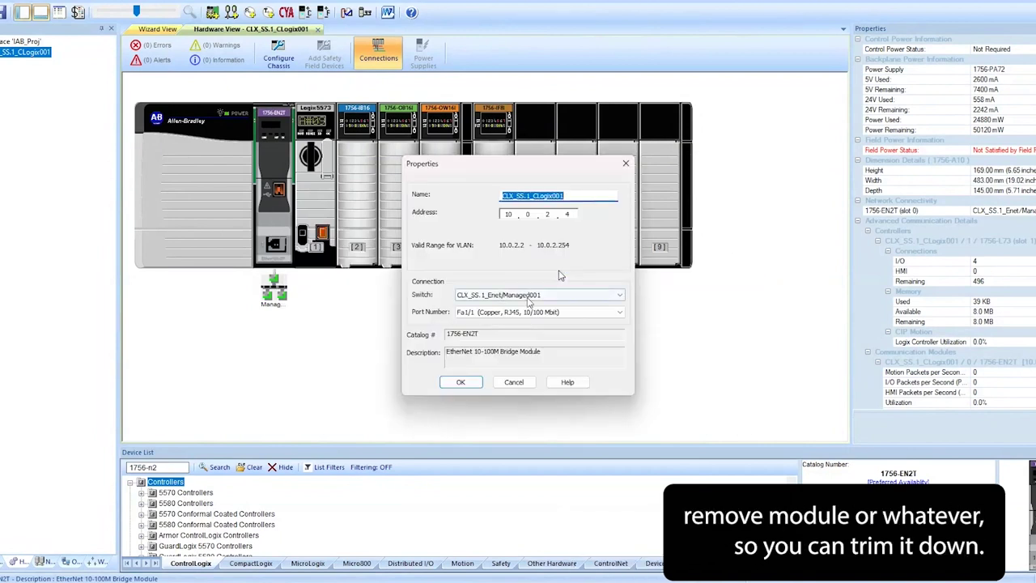